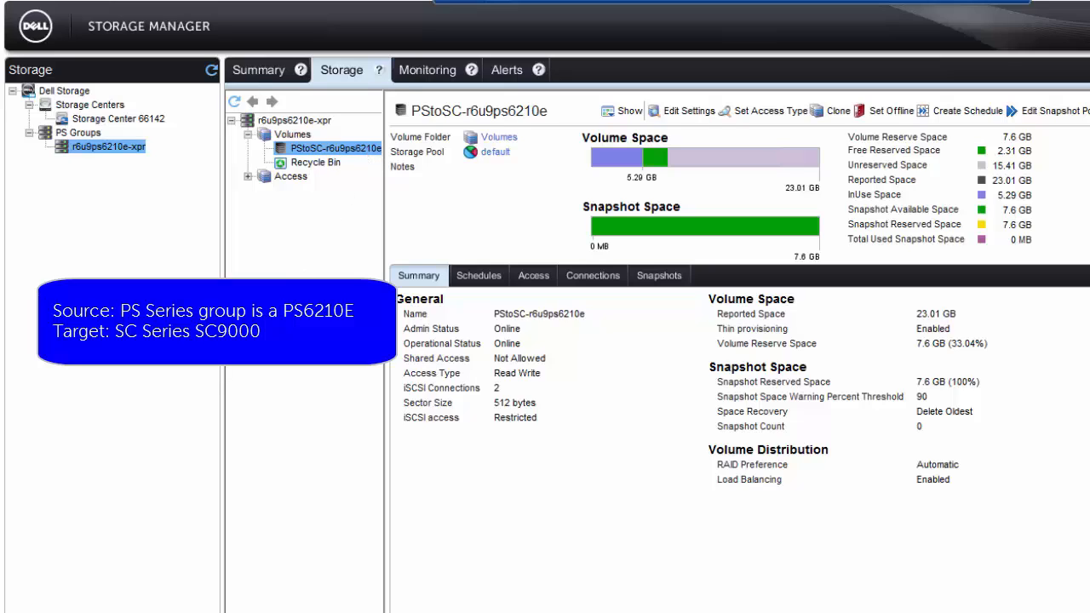
Step: Create a replication of volume PStoSC-r6u9ps6210e to Storage Center 66142, using the Assigned - Redundant - 2 MB destination storage type
{"action": "right_click", "coordinate": [365, 158]}
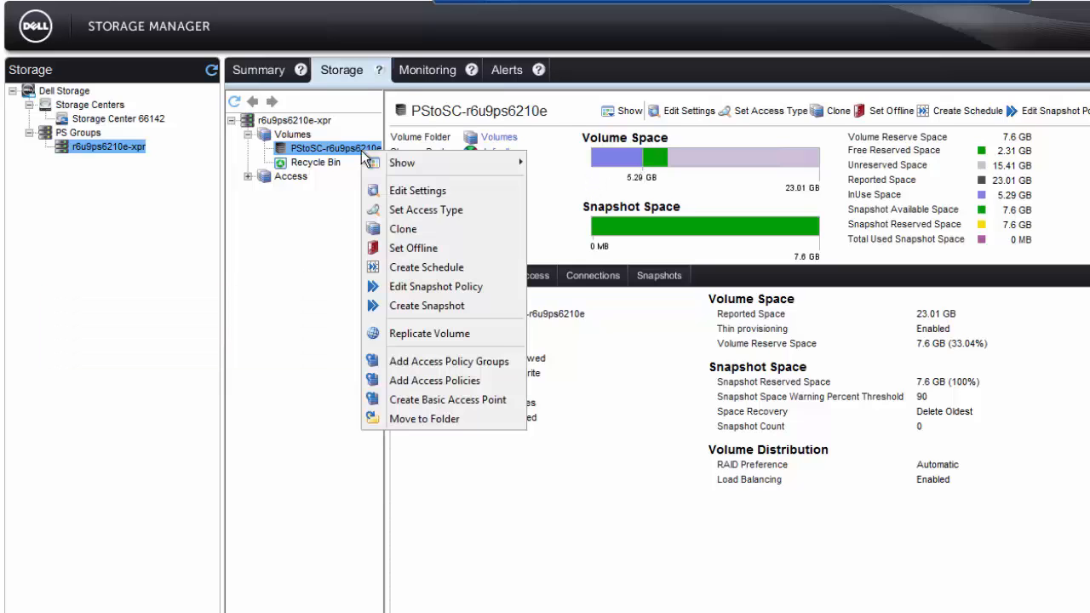
{"action": "left_click", "coordinate": [440, 335]}
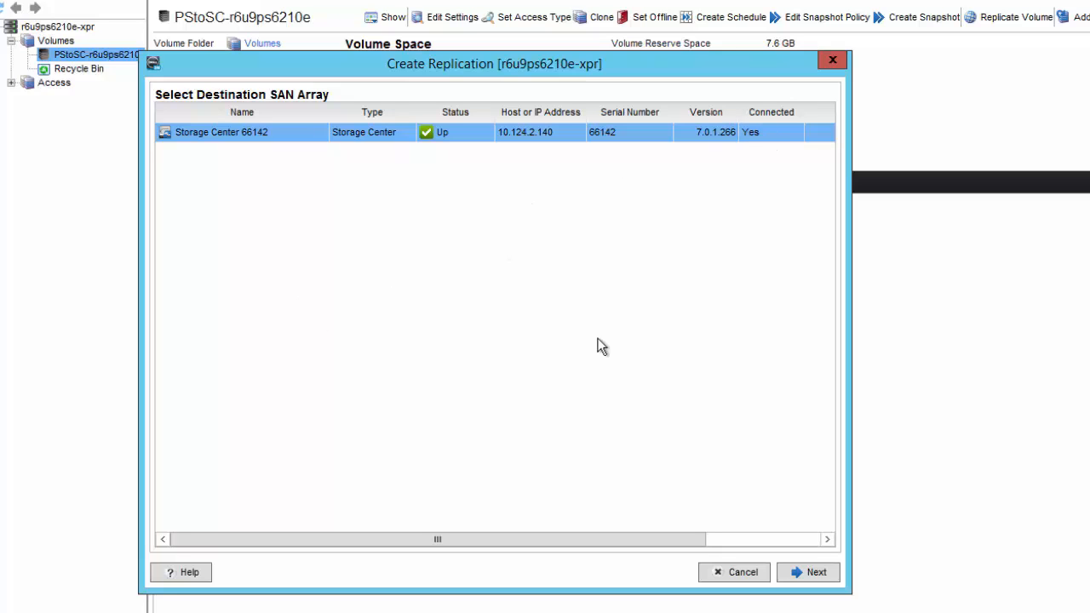
{"action": "left_click", "coordinate": [795, 574]}
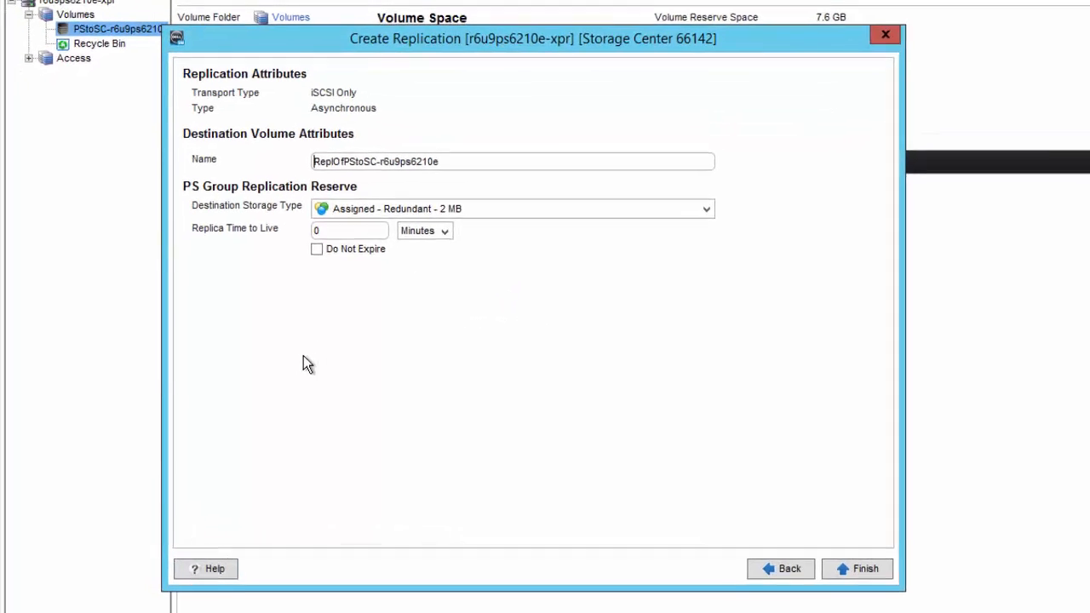
{"action": "left_click", "coordinate": [454, 155]}
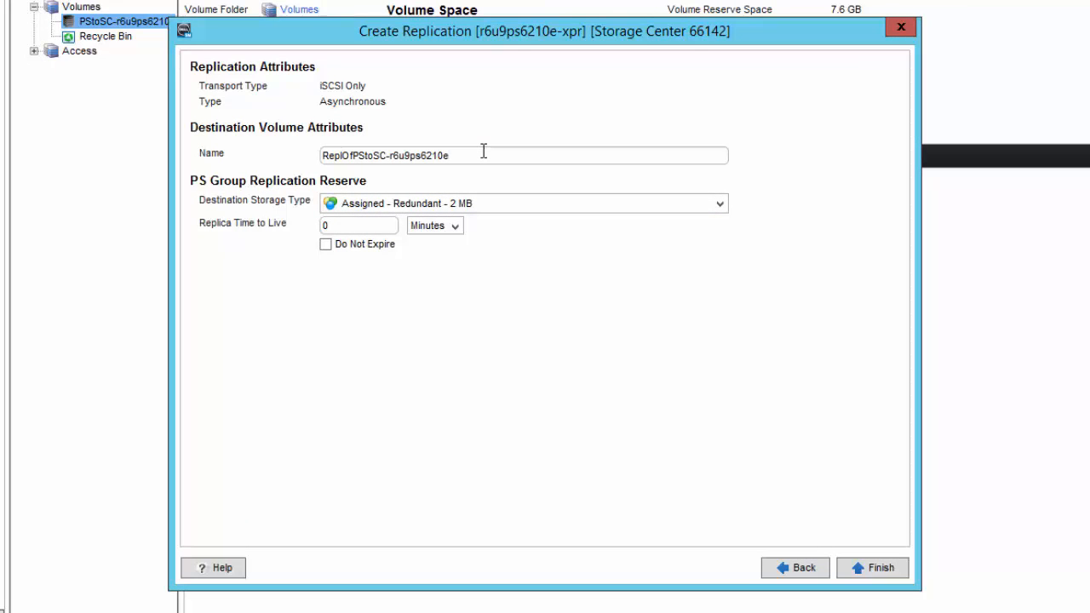
{"action": "left_click", "coordinate": [497, 213]}
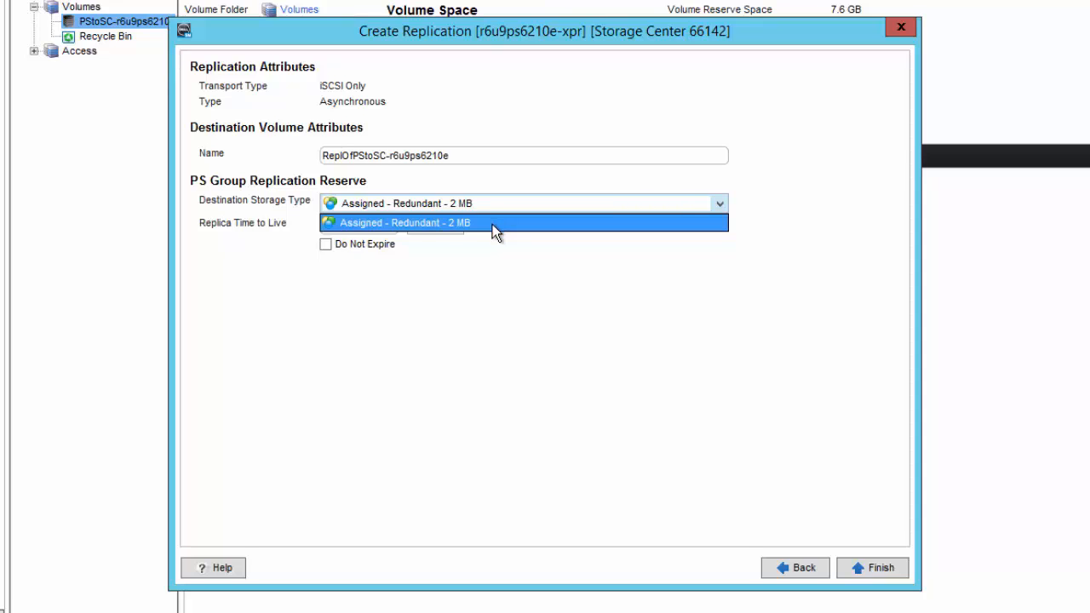
{"action": "left_click", "coordinate": [492, 224]}
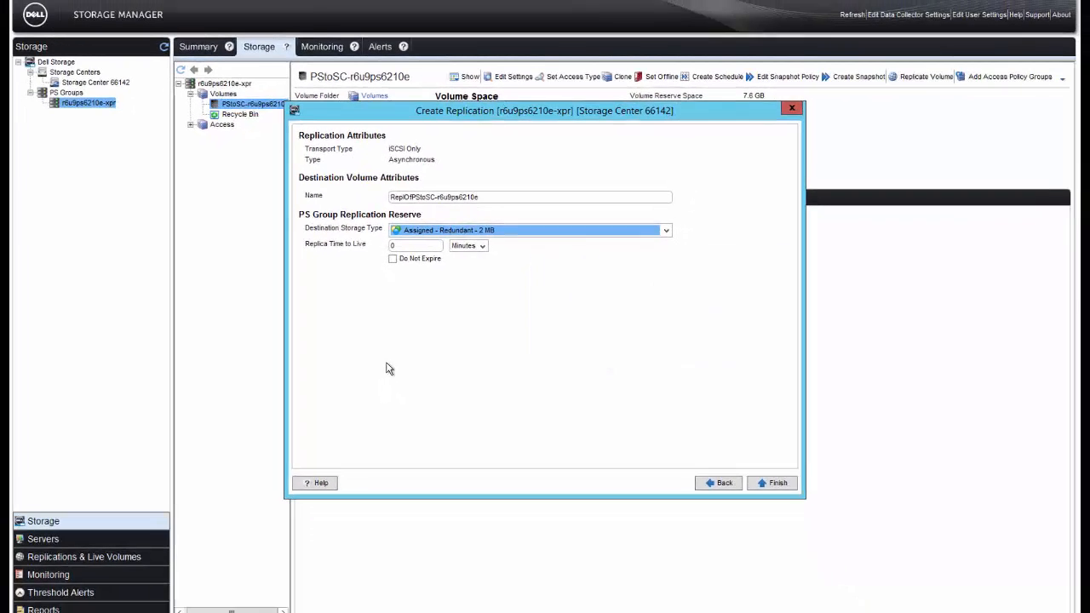
{"action": "left_click", "coordinate": [767, 480]}
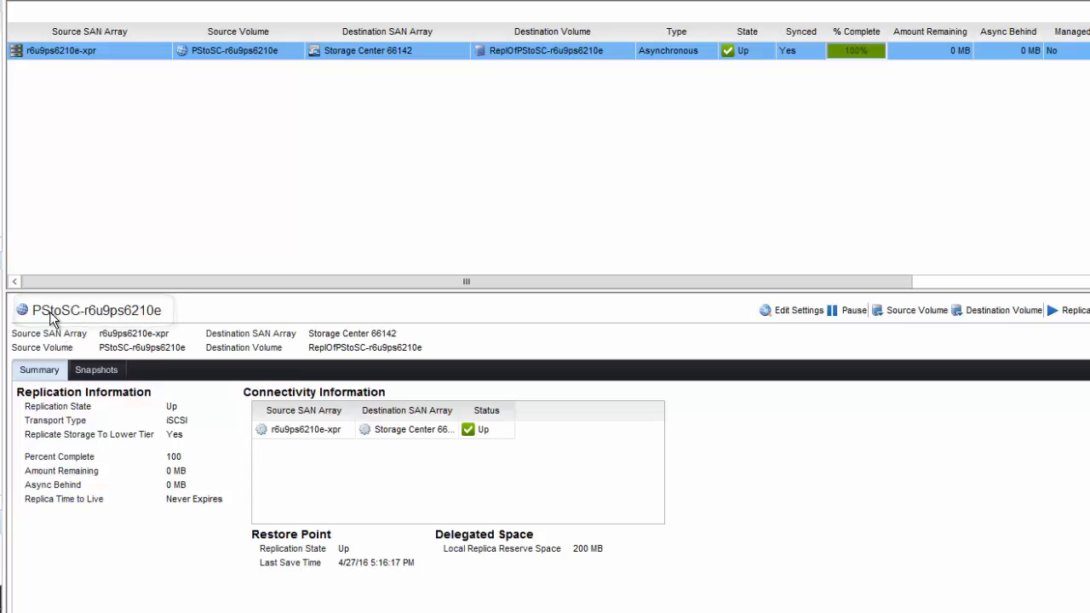
Step: Check the source and destination snapshots of the PStoSC-r6u9ps6210e replication and start an immediate replica of the volume
{"action": "left_click", "coordinate": [94, 368]}
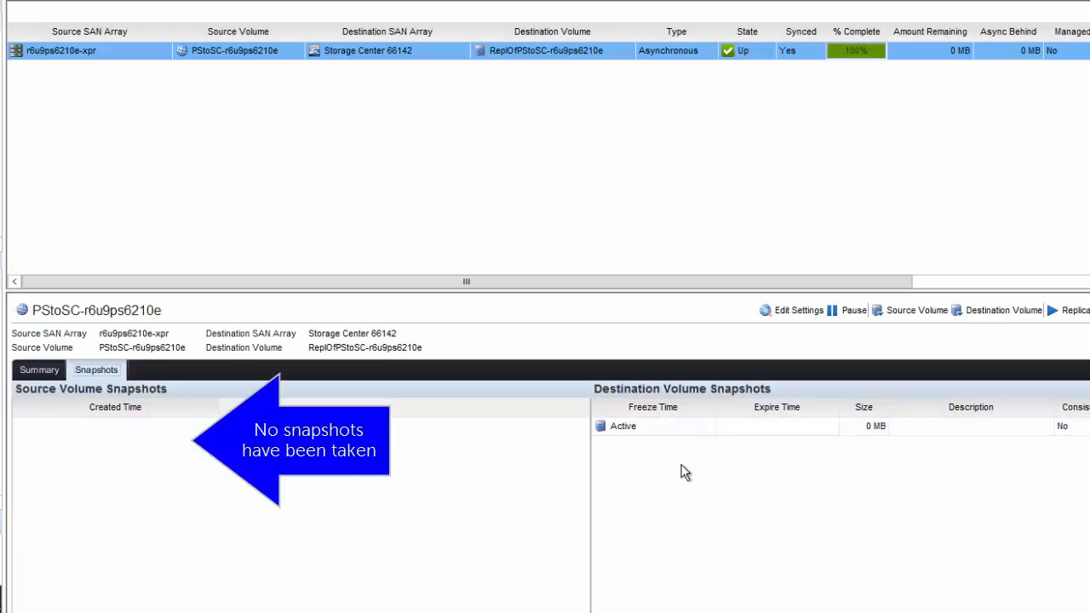
{"action": "left_click", "coordinate": [670, 429]}
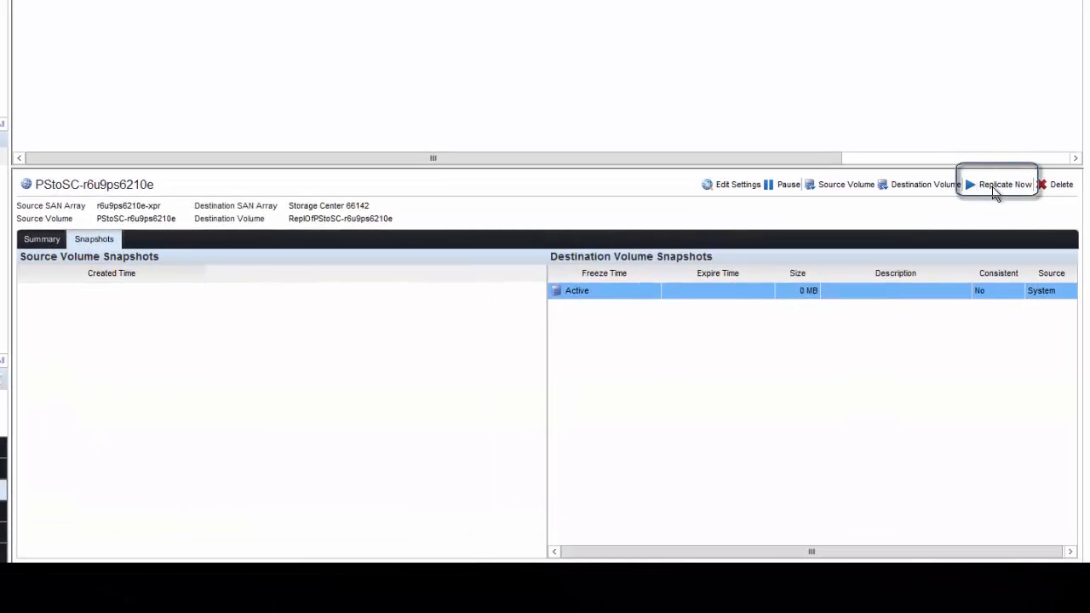
{"action": "left_click", "coordinate": [995, 191]}
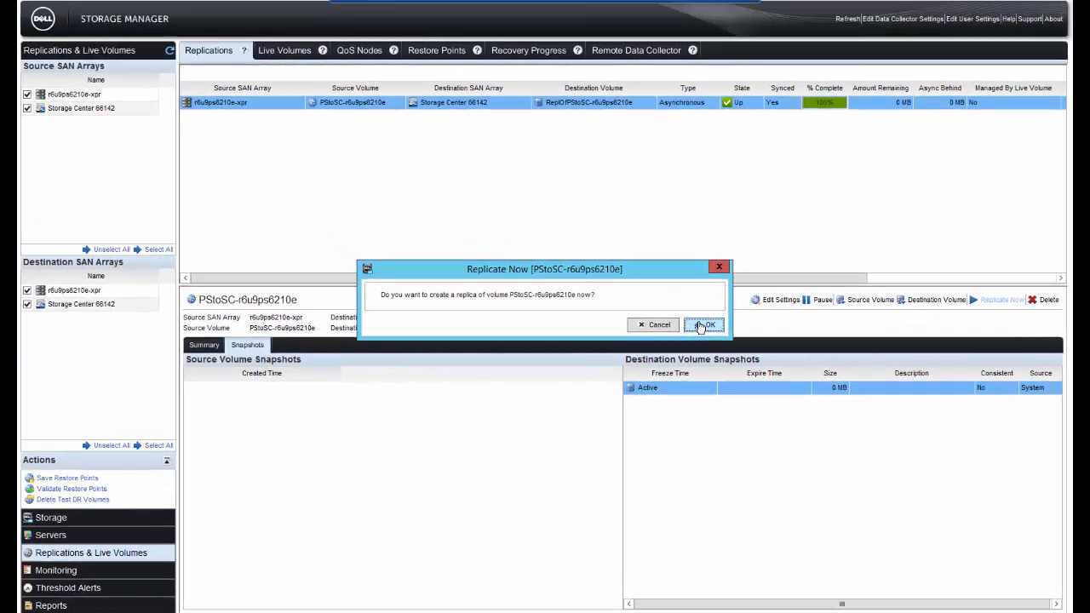
{"action": "left_click", "coordinate": [704, 325]}
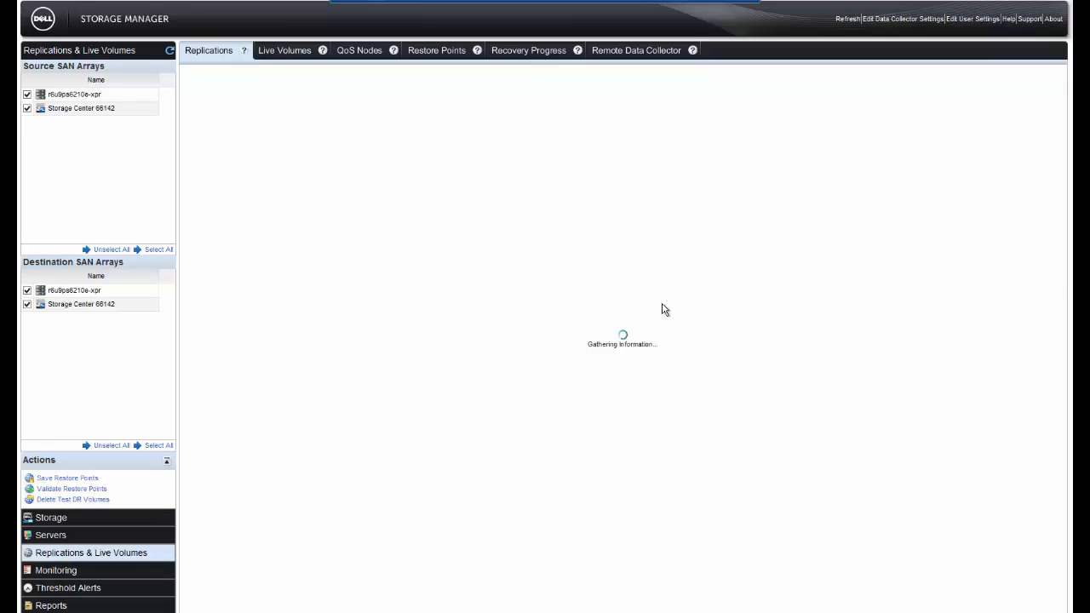
Step: Refresh the replication data and examine the completion progress along with the source and destination volume snapshots
{"action": "left_click", "coordinate": [170, 52]}
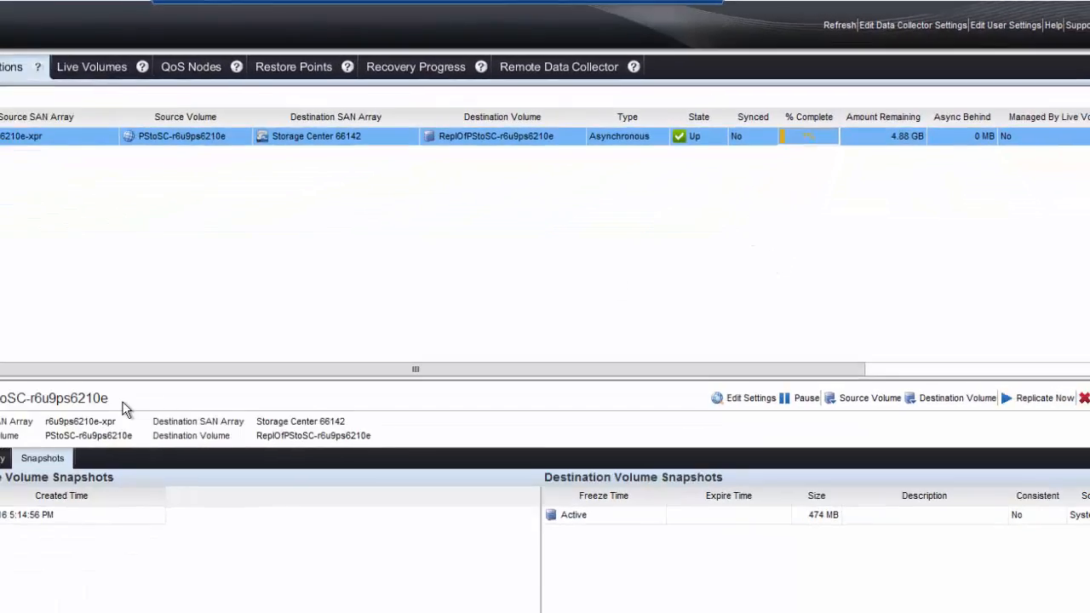
{"action": "left_click", "coordinate": [220, 388]}
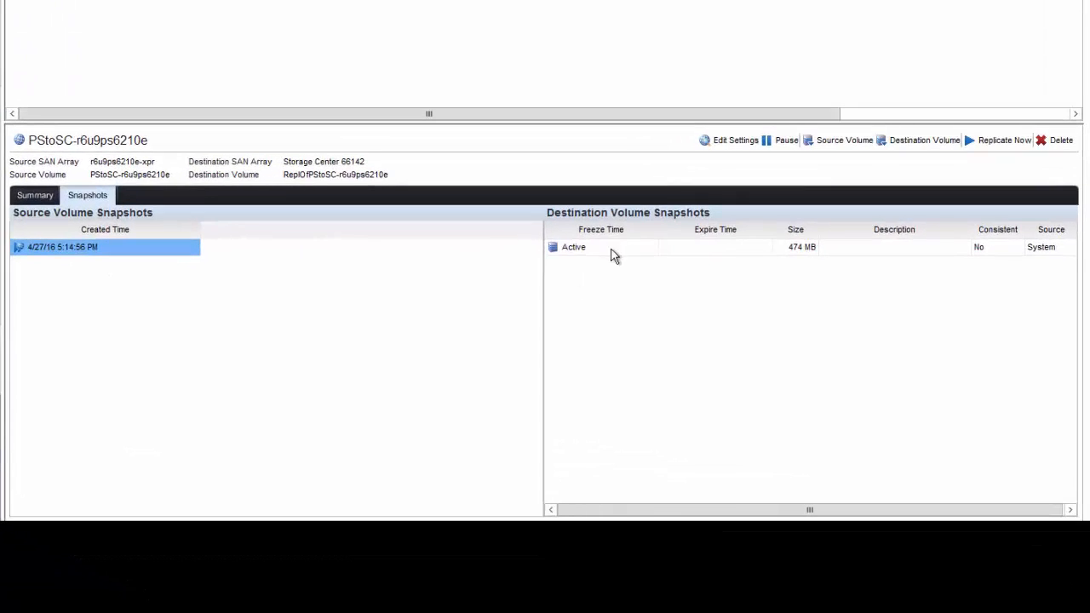
{"action": "left_click", "coordinate": [612, 253]}
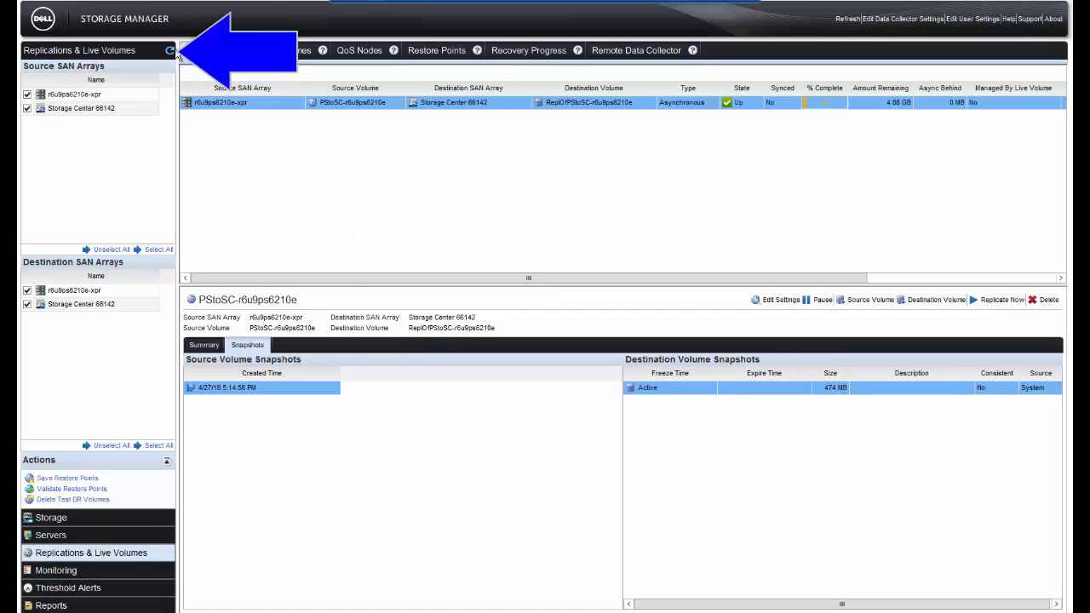
{"action": "left_click", "coordinate": [170, 51]}
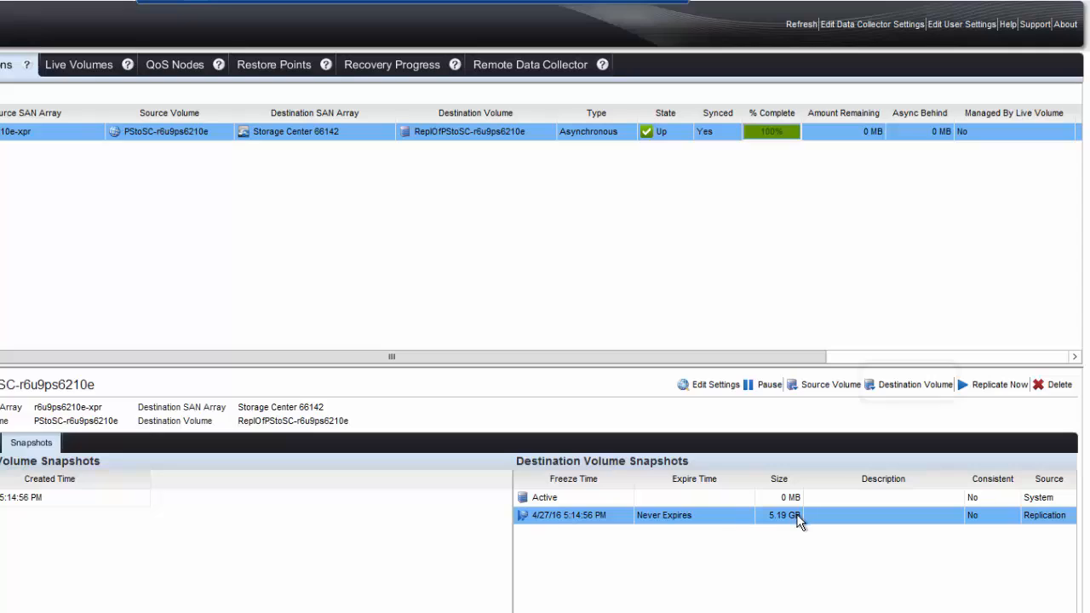
Step: Show the replication's destination volume in the storage view to examine its space usage on Storage Center 66142
{"action": "left_click", "coordinate": [873, 390]}
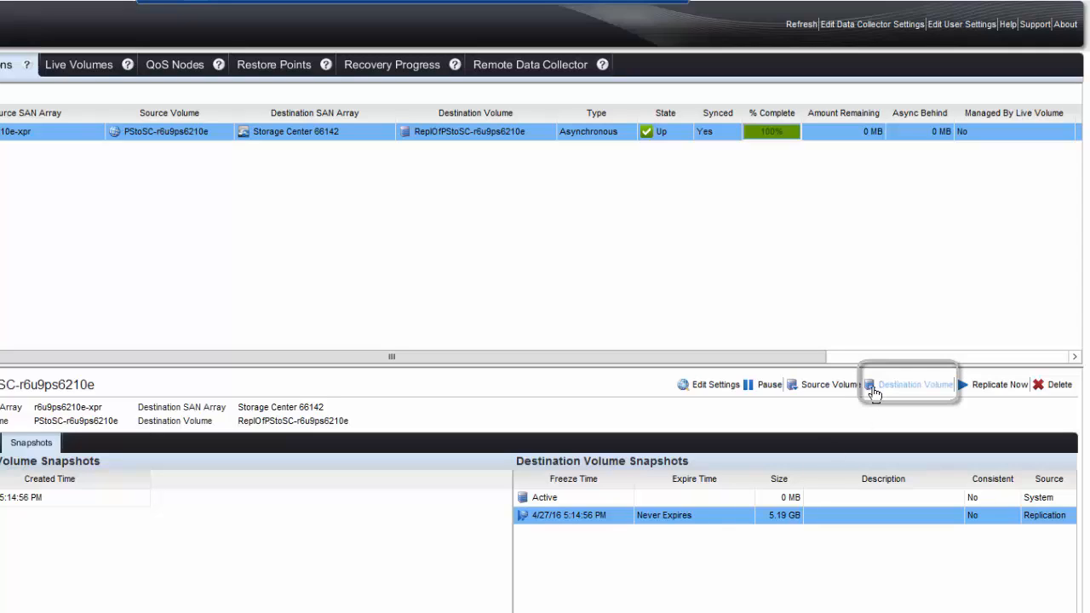
{"action": "left_click", "coordinate": [875, 392]}
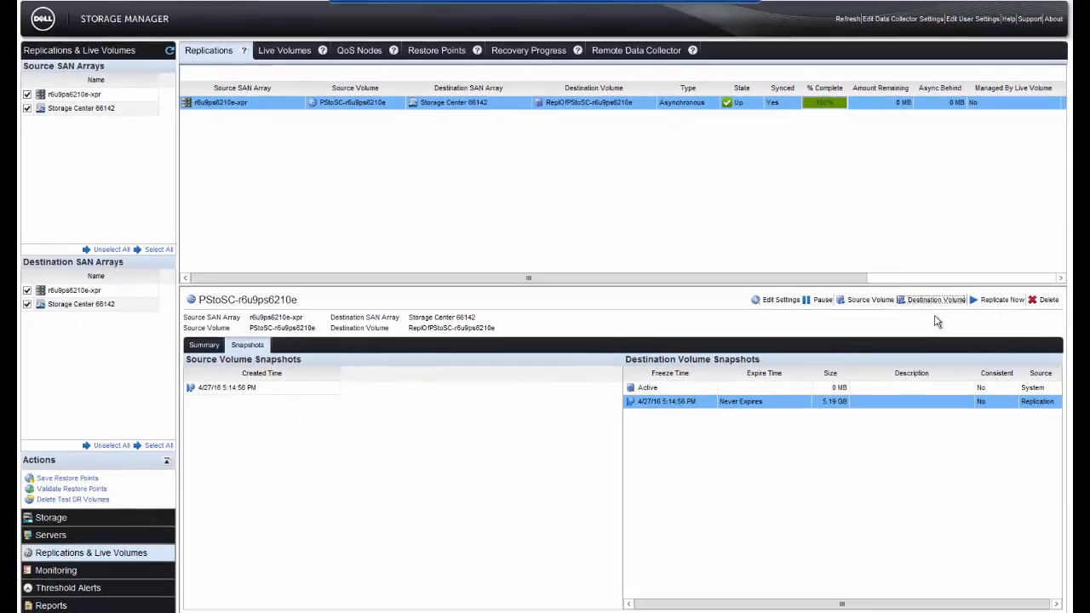
{"action": "left_click", "coordinate": [928, 350]}
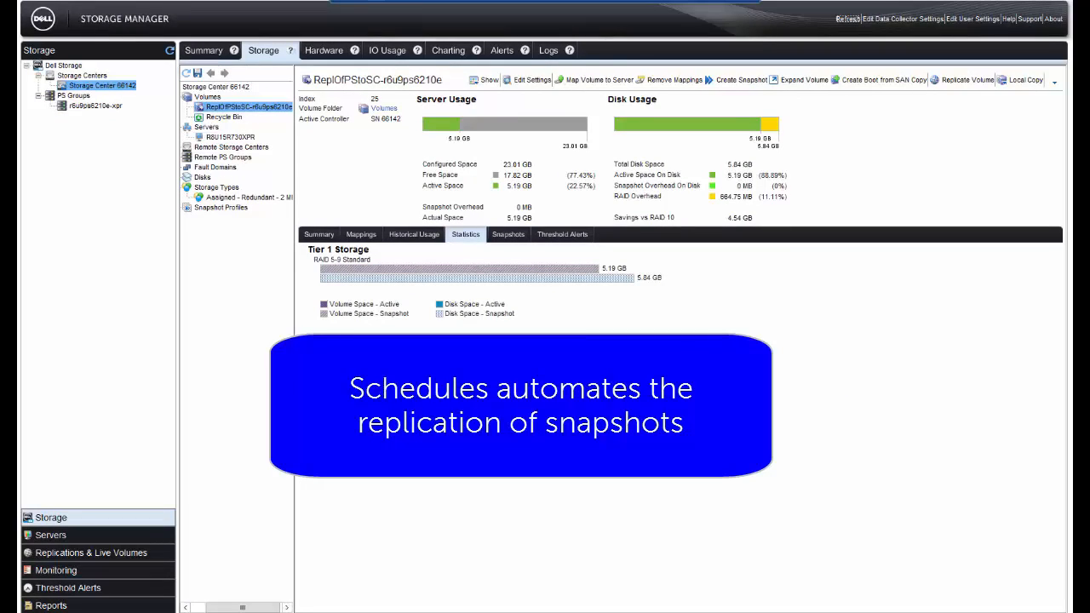
Step: Start a new hourly schedule named Demo-5min-ps for volume PStoSC-r6u9ps6210e in group r6u9ps6210e-xpr and make it a replication schedule
{"action": "left_click", "coordinate": [75, 108]}
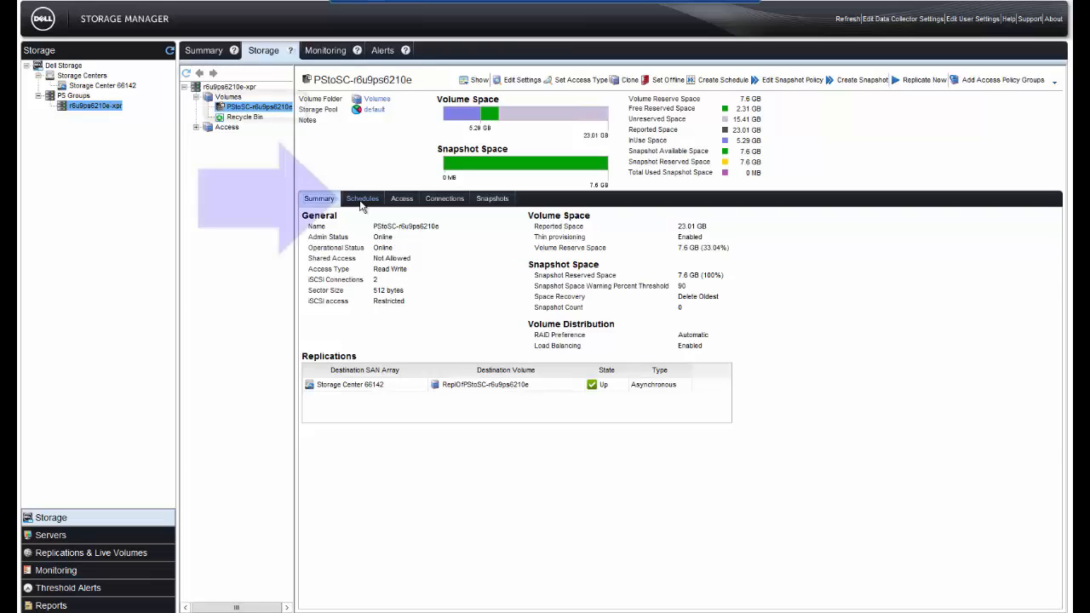
{"action": "left_click", "coordinate": [362, 201]}
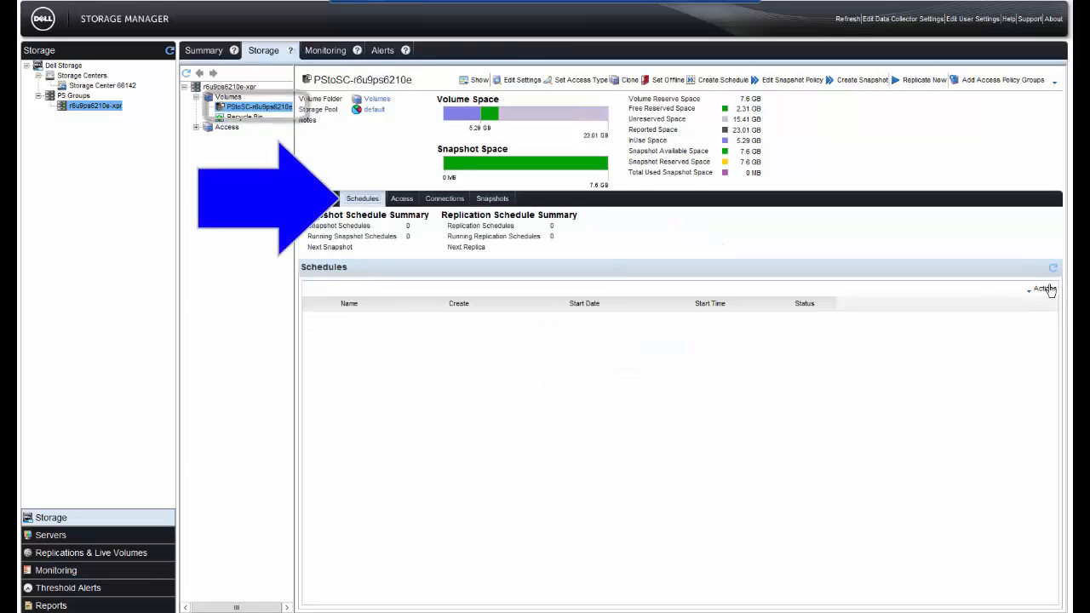
{"action": "left_click", "coordinate": [1046, 290]}
{"action": "left_click", "coordinate": [1052, 303]}
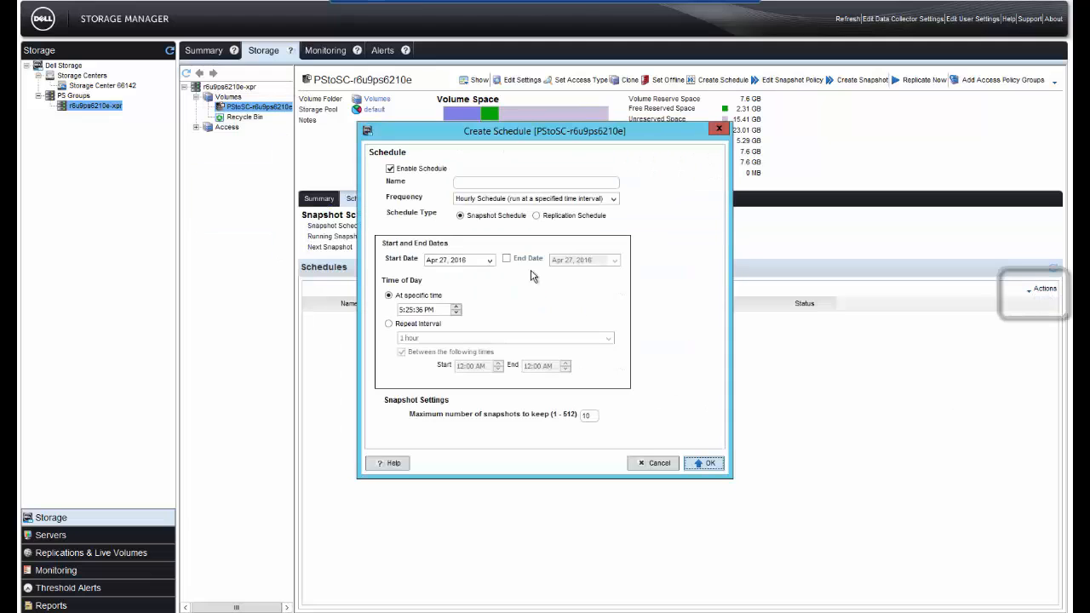
{"action": "type", "text": "Demo-5min-ps"}
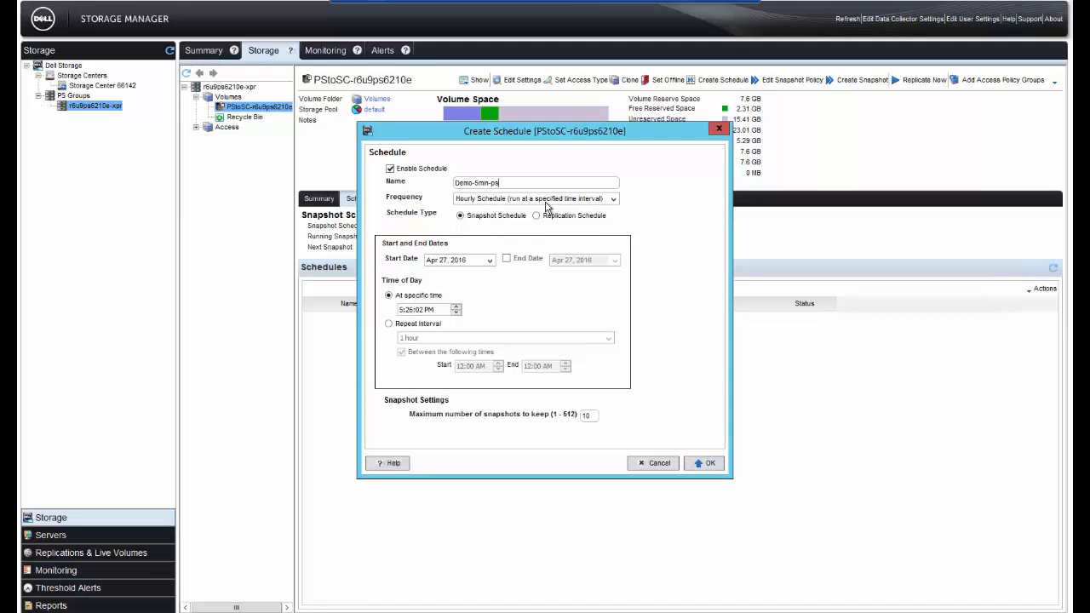
{"action": "left_click", "coordinate": [546, 201]}
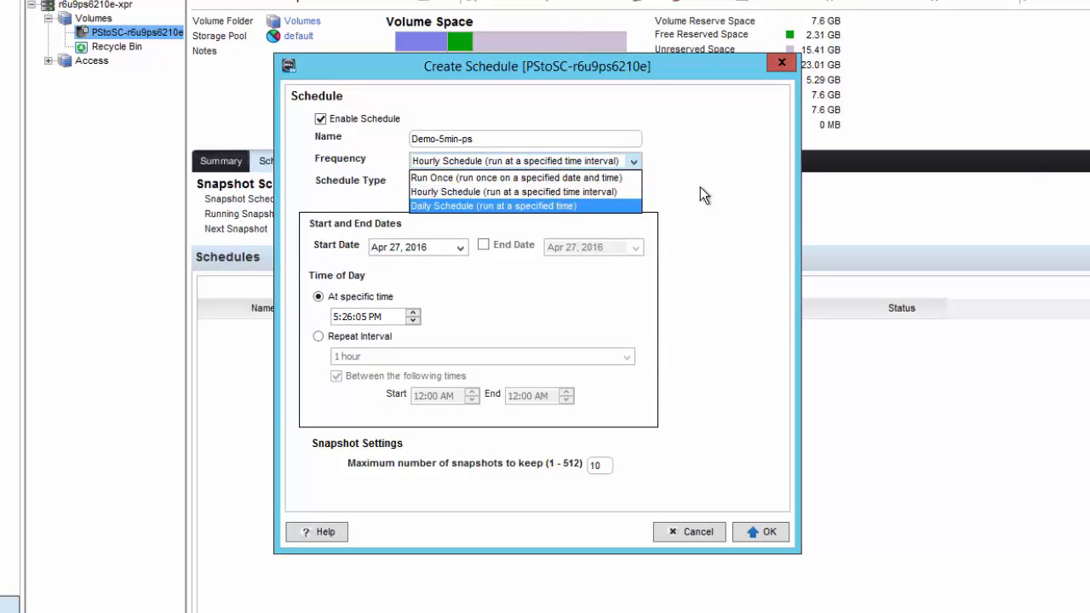
{"action": "left_click", "coordinate": [700, 186]}
{"action": "left_click", "coordinate": [552, 186]}
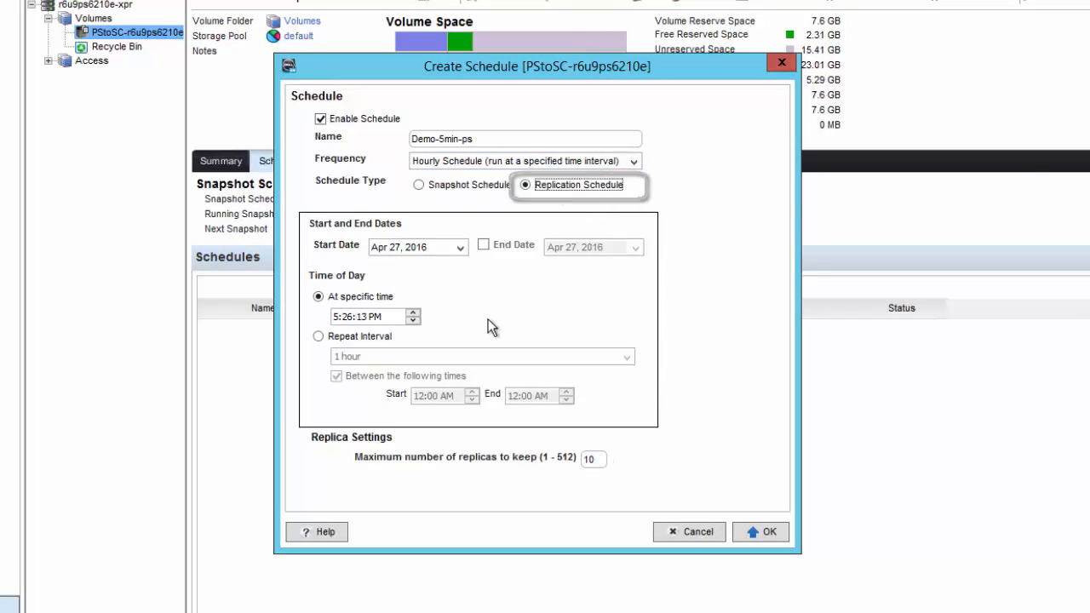
Step: Set the schedule to repeat every 5 minutes, save it, and display the details of Demo-5min-ps
{"action": "left_click", "coordinate": [343, 337]}
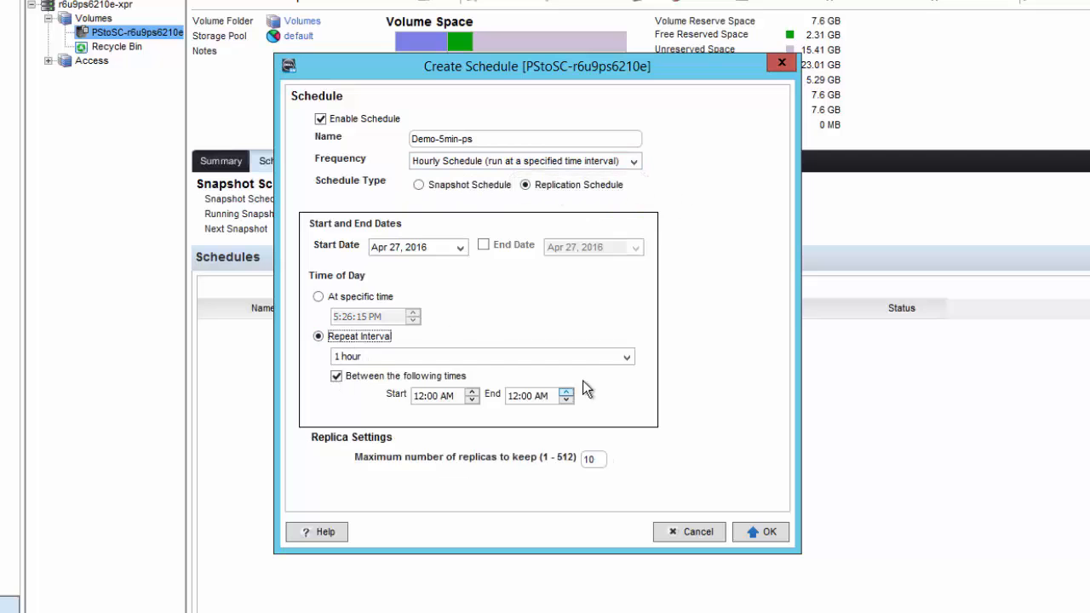
{"action": "left_click", "coordinate": [628, 356]}
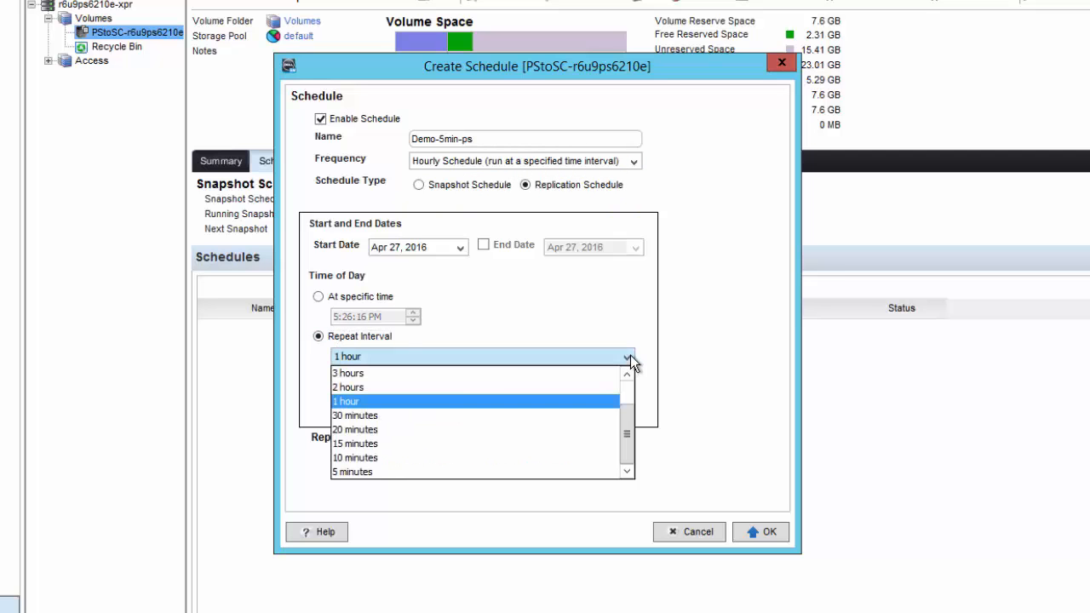
{"action": "left_click", "coordinate": [540, 470]}
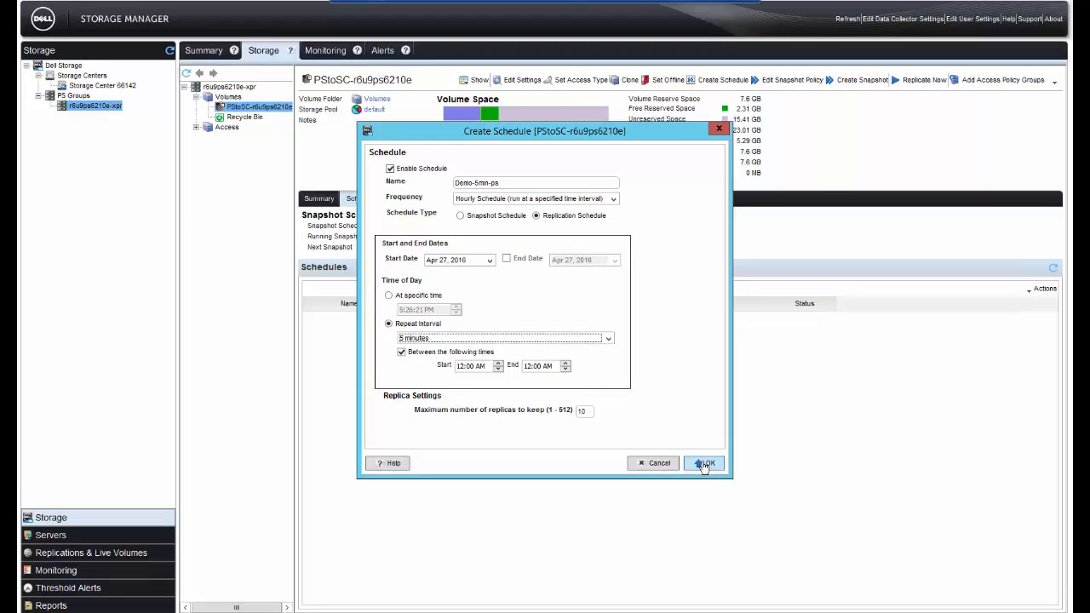
{"action": "left_click", "coordinate": [703, 464]}
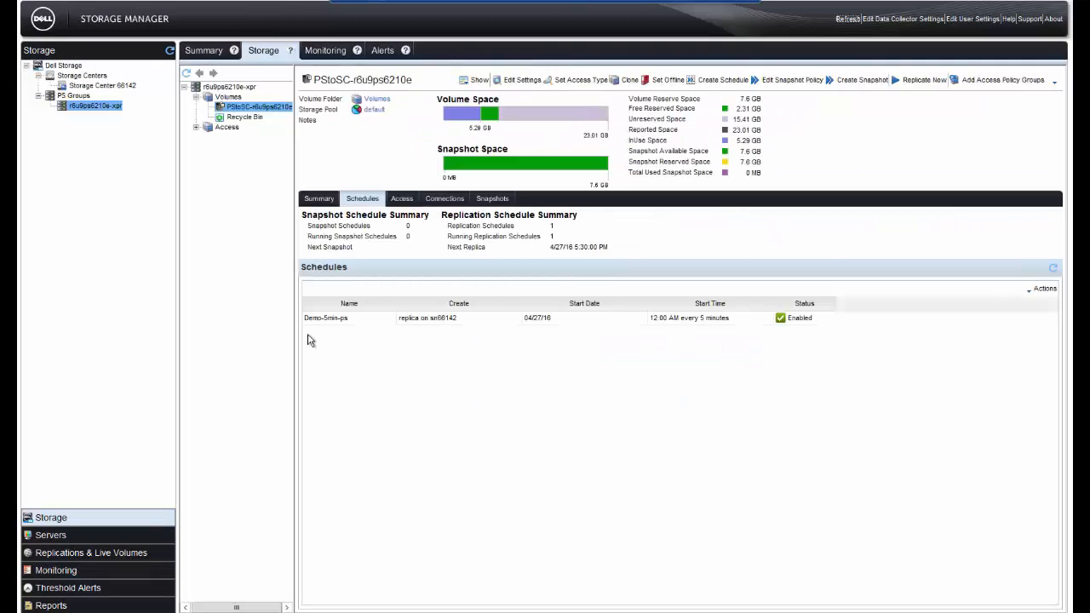
{"action": "left_click", "coordinate": [327, 322]}
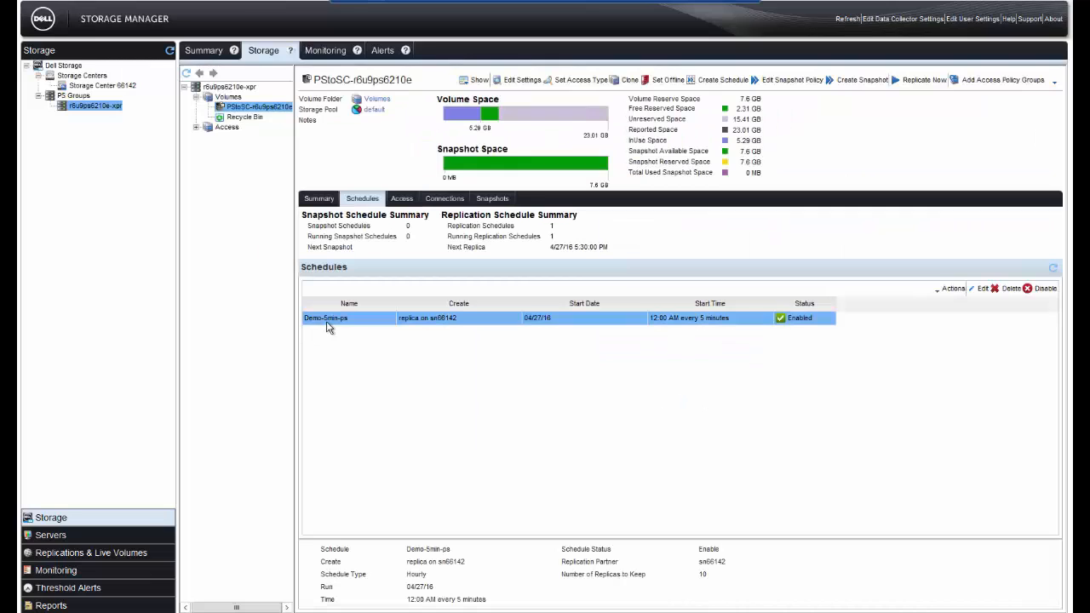
Step: Switch to the File Explorer window of the PStoSC-r6u9ps6210e (F:) drive and duplicate the Demo-1.7GB zip file there
{"action": "mouse_move", "coordinate": [228, 612]}
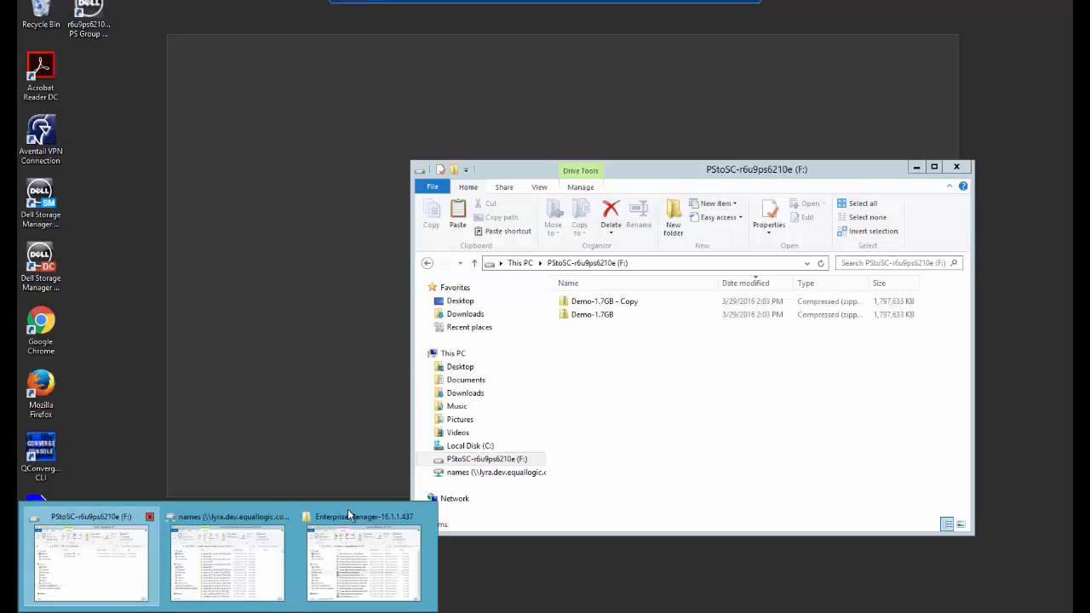
{"action": "left_click", "coordinate": [132, 590]}
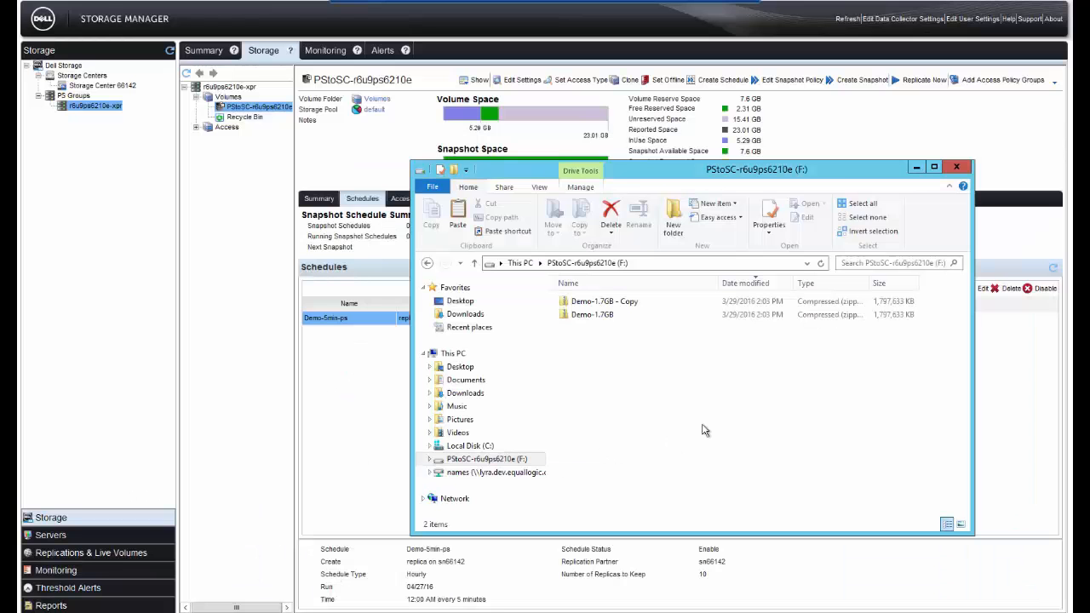
{"action": "left_click_drag", "start_coordinate": [721, 169], "coordinate": [666, 163]}
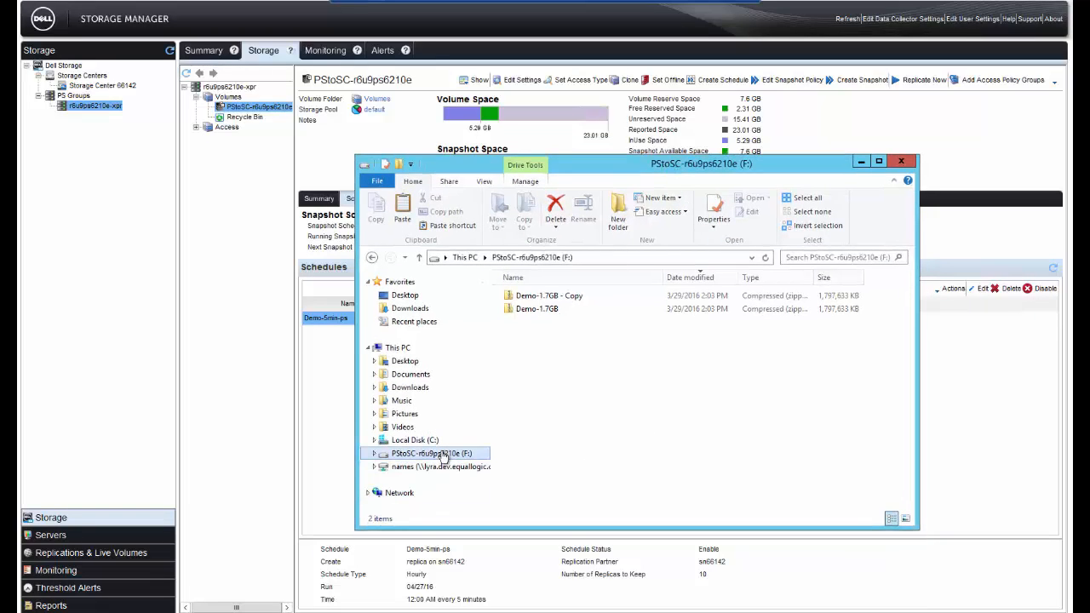
{"action": "left_click", "coordinate": [551, 315]}
{"action": "right_click", "coordinate": [551, 315]}
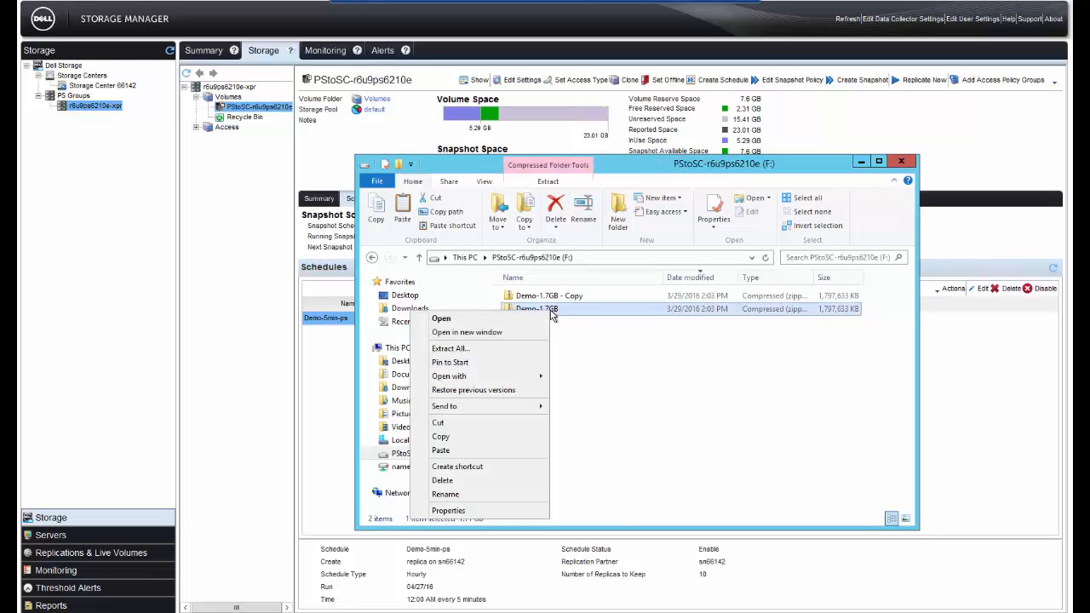
{"action": "left_click", "coordinate": [495, 436]}
{"action": "right_click", "coordinate": [472, 357]}
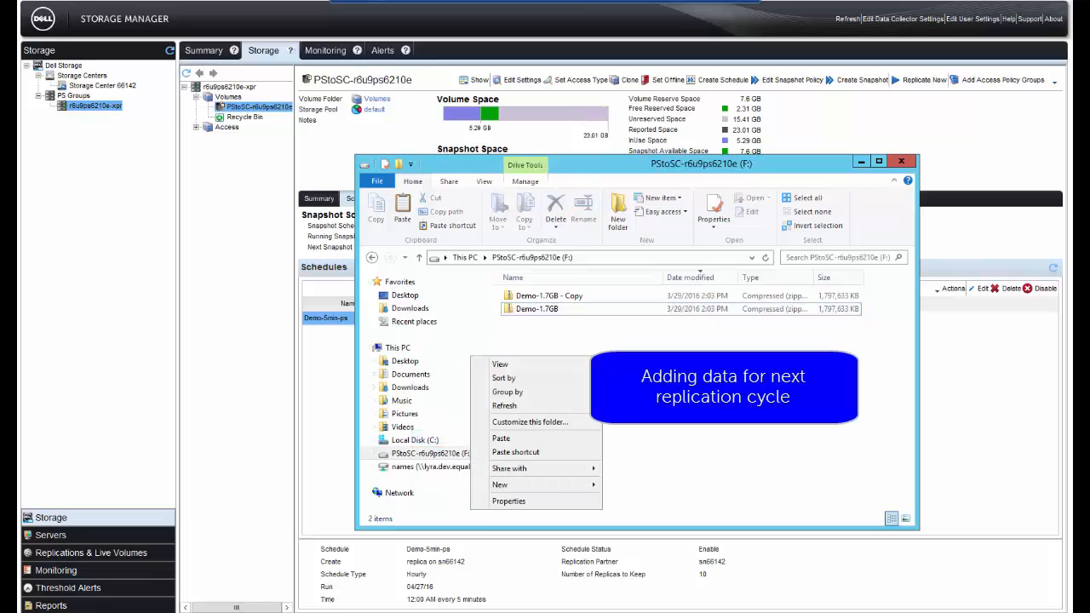
{"action": "left_click", "coordinate": [550, 441]}
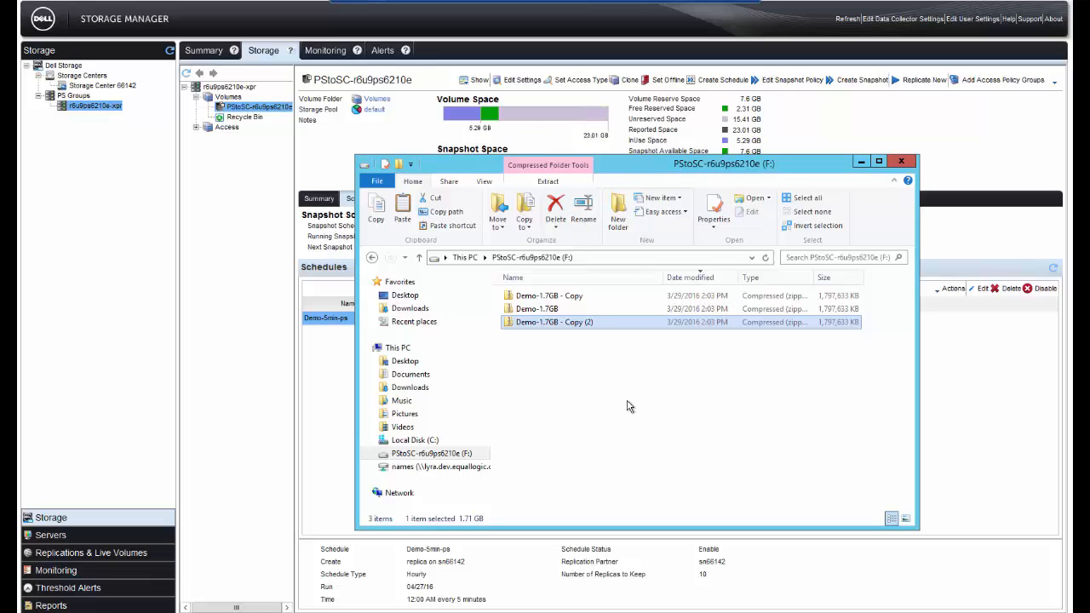
{"action": "mouse_move", "coordinate": [627, 164]}
{"action": "left_mouse_down"}
{"action": "mouse_move", "coordinate": [677, 172]}
{"action": "mouse_move", "coordinate": [628, 173]}
{"action": "left_mouse_up"}
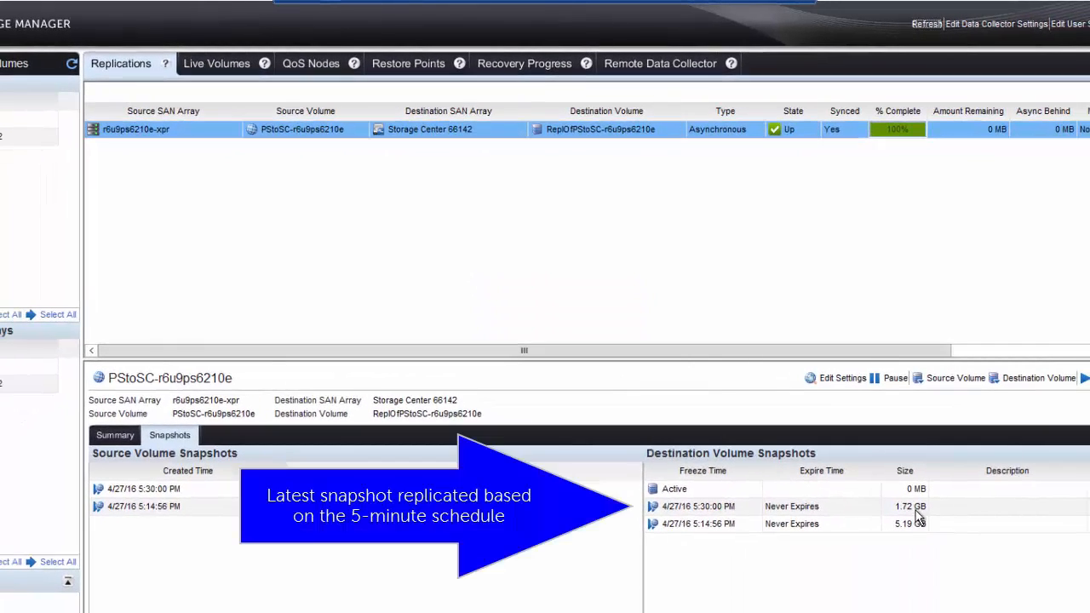
Step: Select the 5:30:00 PM replicated snapshot of the destination volume and show that volume in the storage view
{"action": "left_click", "coordinate": [917, 508]}
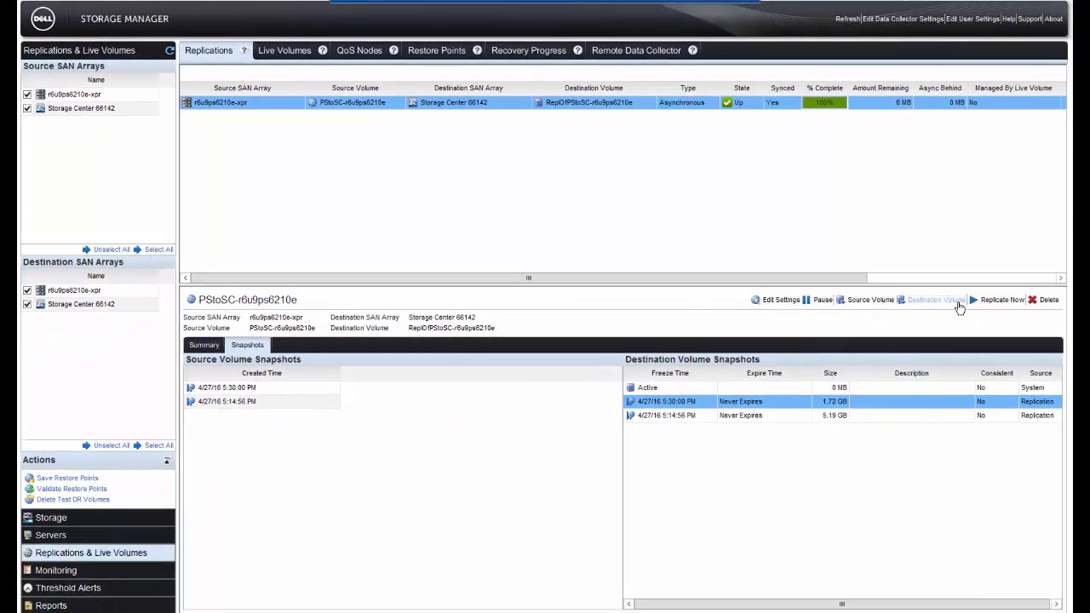
{"action": "left_click", "coordinate": [979, 317]}
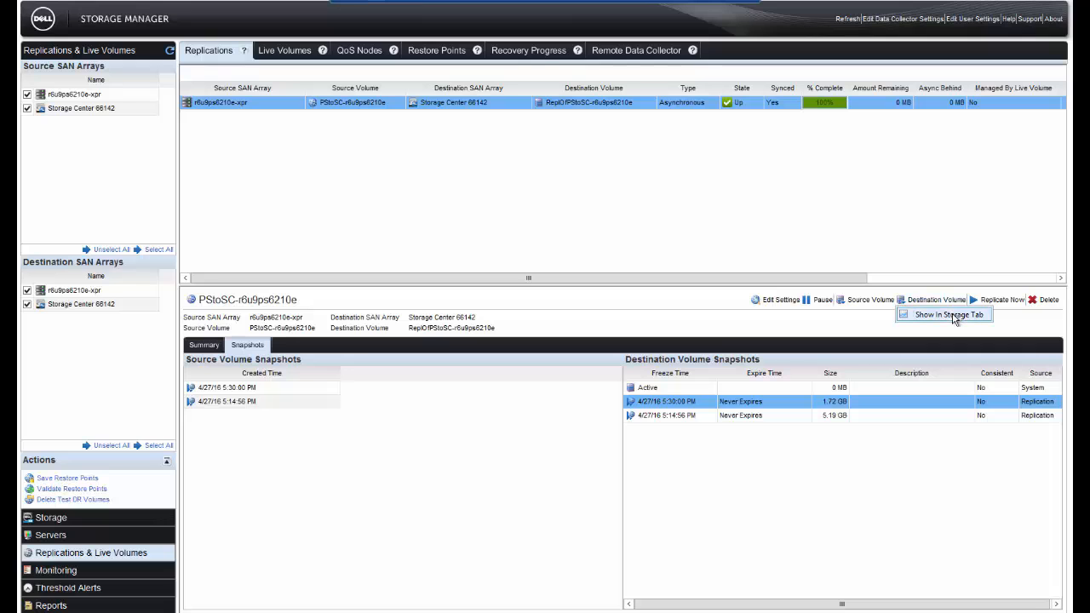
{"action": "left_click", "coordinate": [951, 315]}
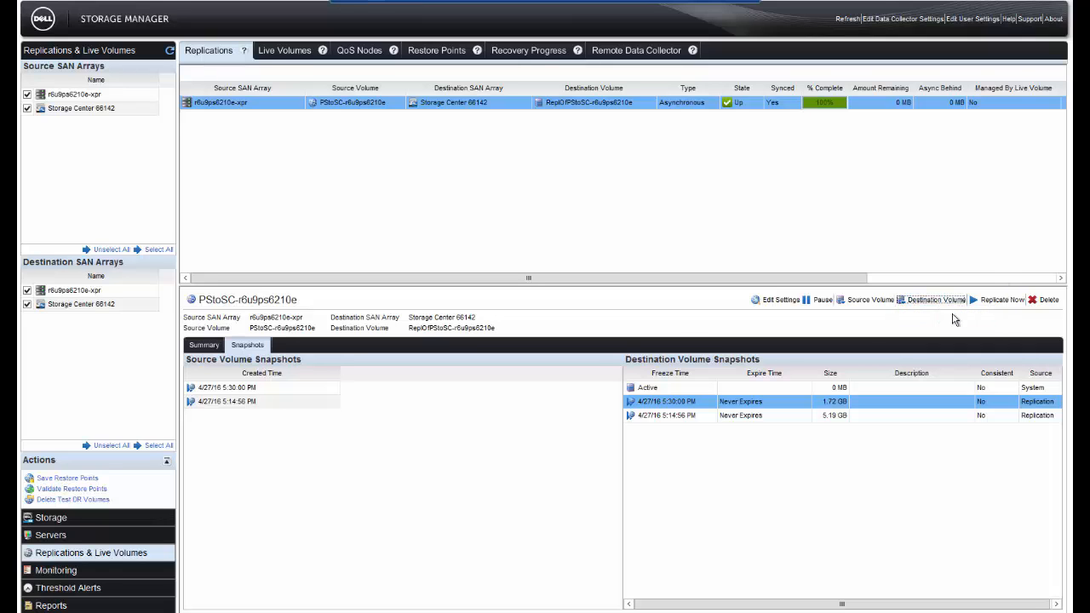